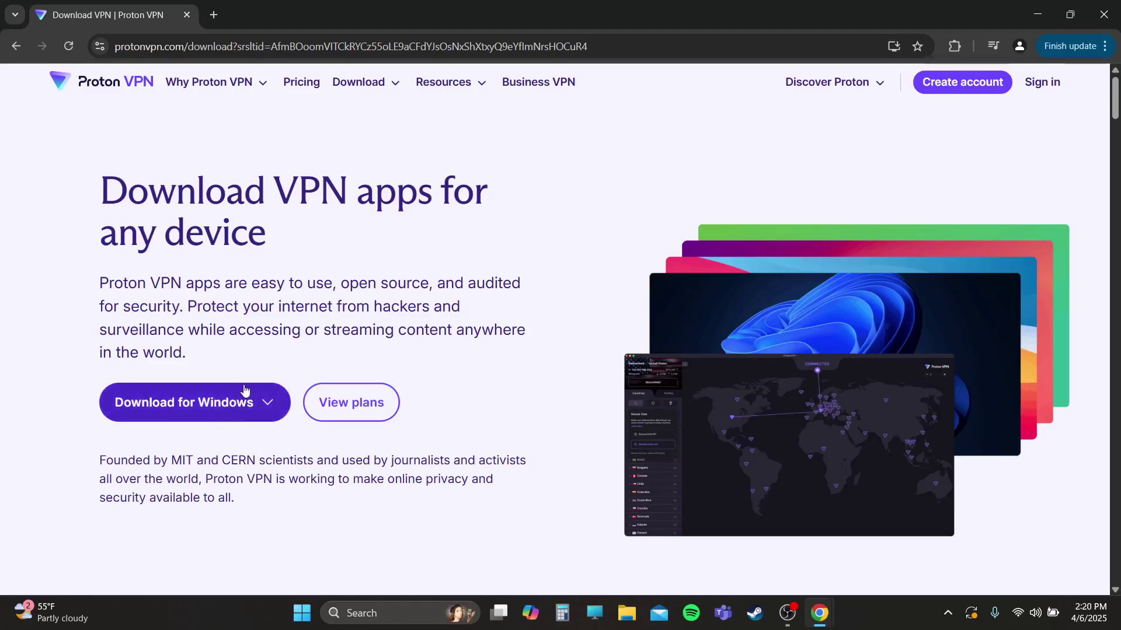
- Download the Windows 11/10 (x64) installer ProtonVPN_v4.1.10_x64.exe and reveal it in the Downloads folder
{"action": "left_click", "coordinate": [172, 415]}
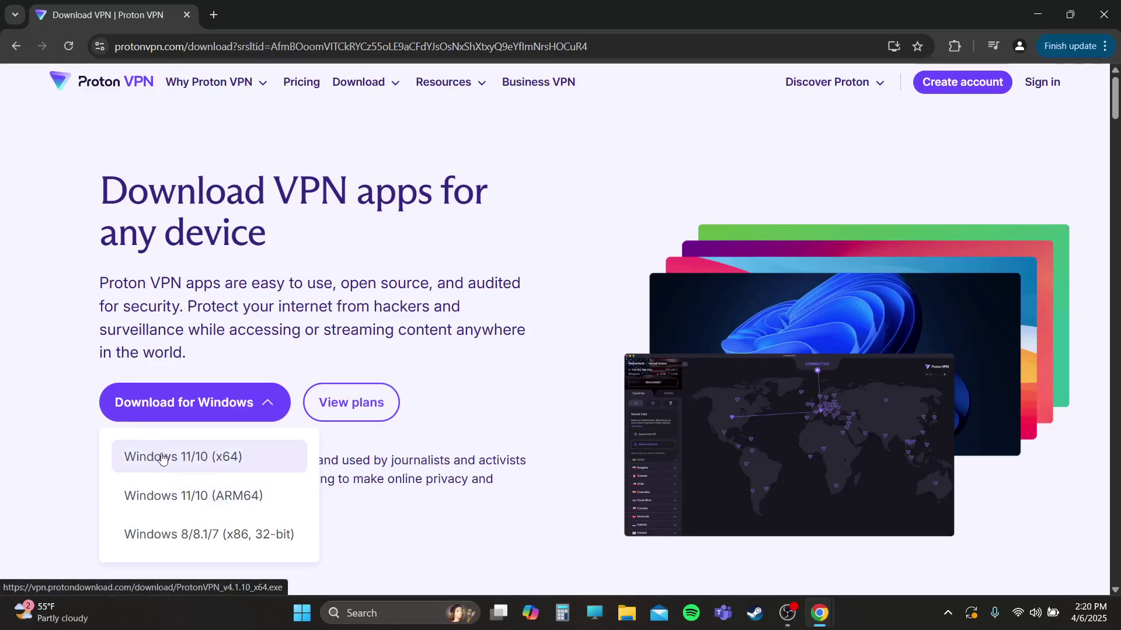
{"action": "left_click", "coordinate": [180, 458]}
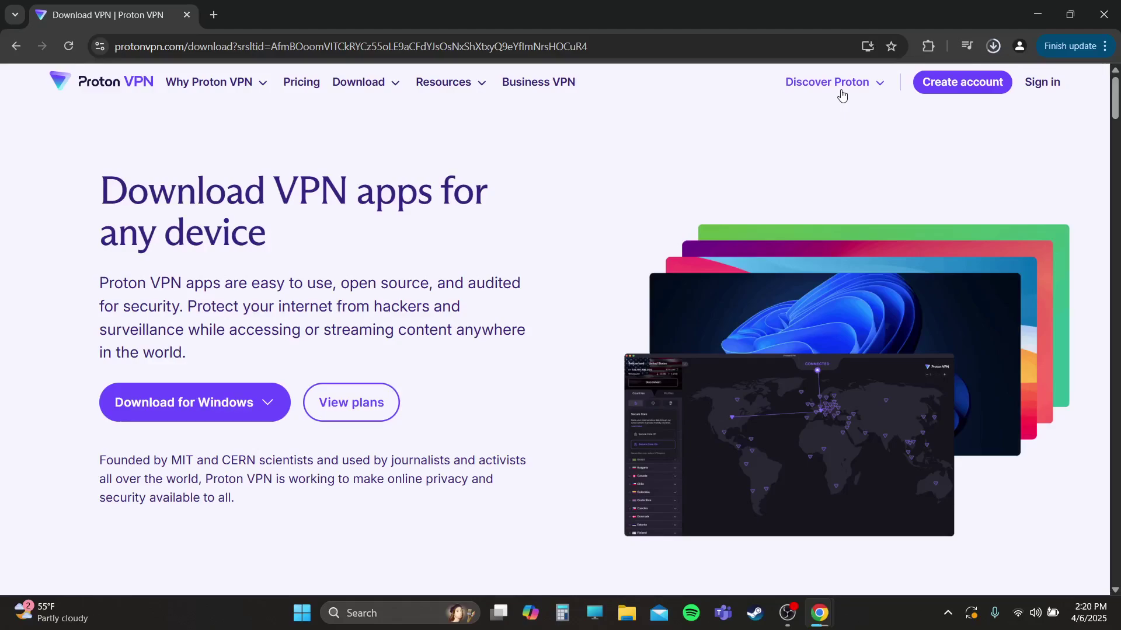
{"action": "left_click", "coordinate": [993, 47]}
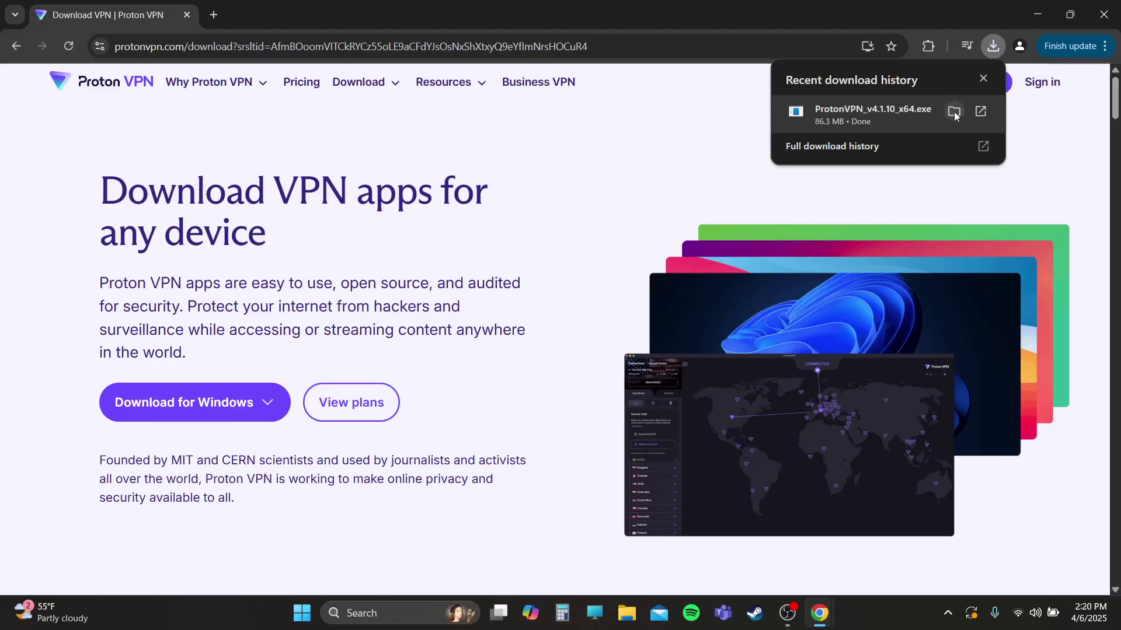
{"action": "left_click", "coordinate": [947, 110]}
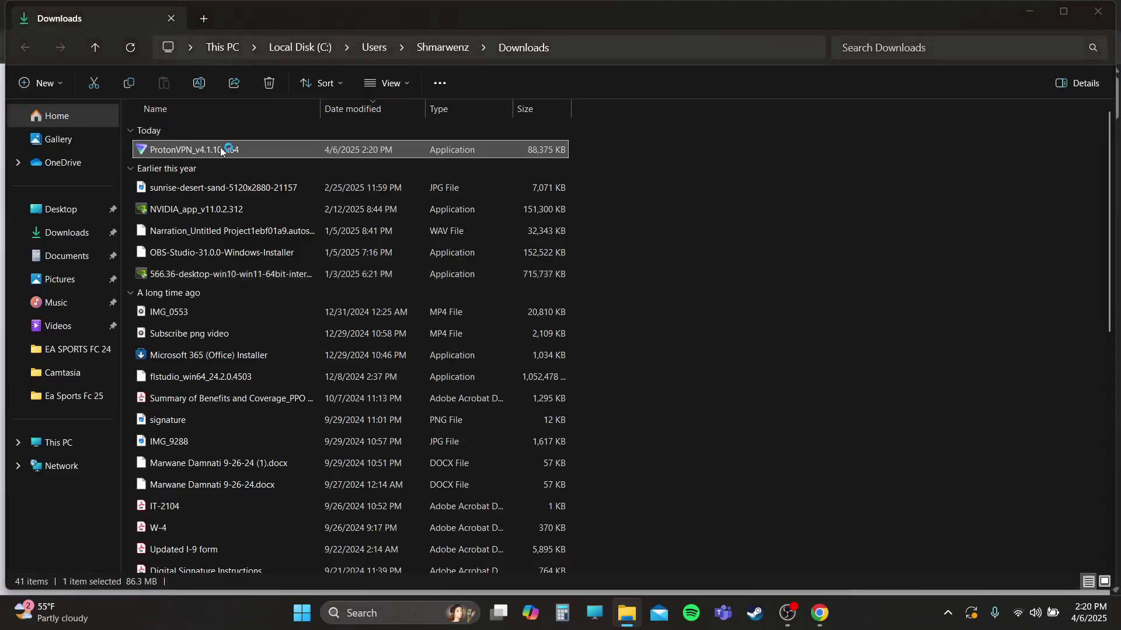
- Run ProtonVPN_v4.1.10_x64 from Downloads and bring its Select Setup Language dialog into view
{"action": "double_click", "coordinate": [221, 149]}
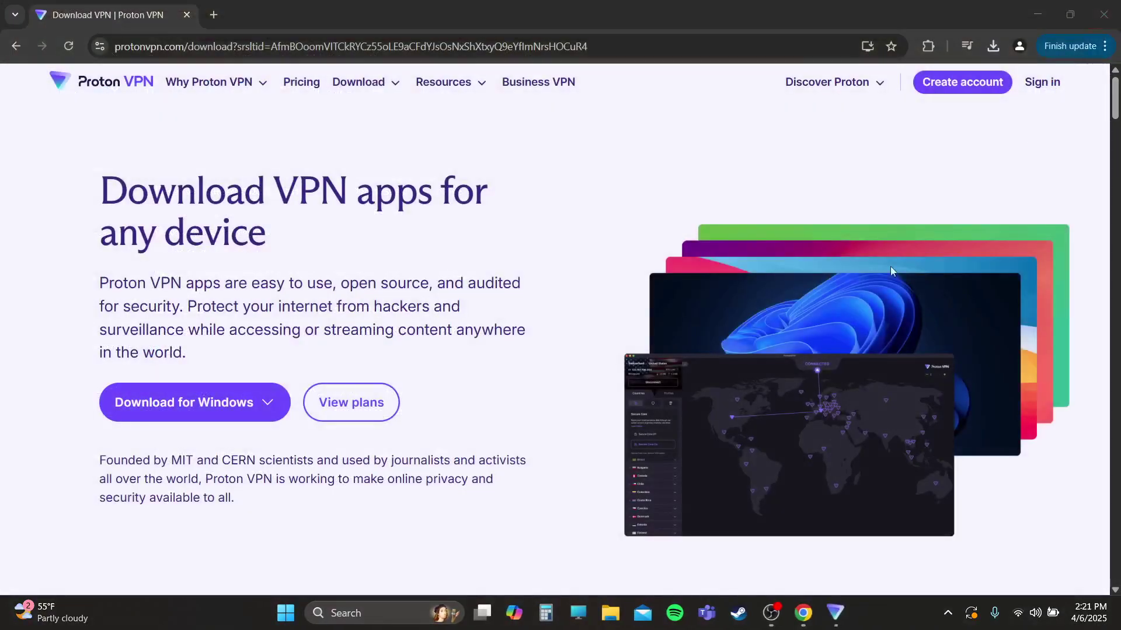
{"action": "left_click", "coordinate": [1037, 15]}
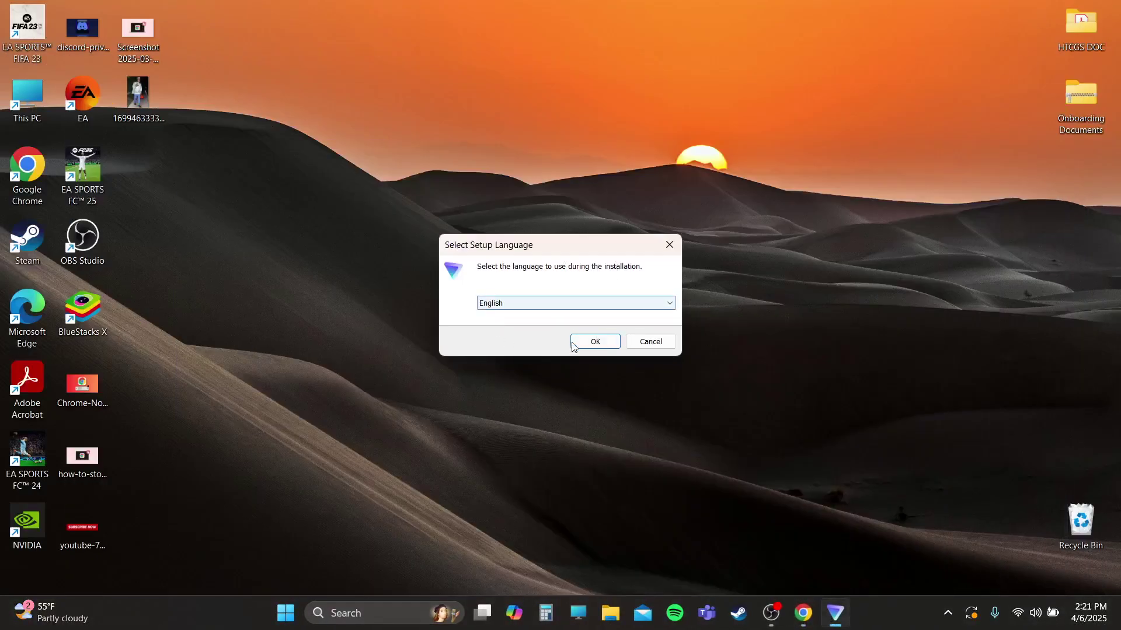
- Install Proton VPN in English with the default Start Menu folder, excluding Proton Drive and Proton Pass
{"action": "left_click", "coordinate": [589, 342]}
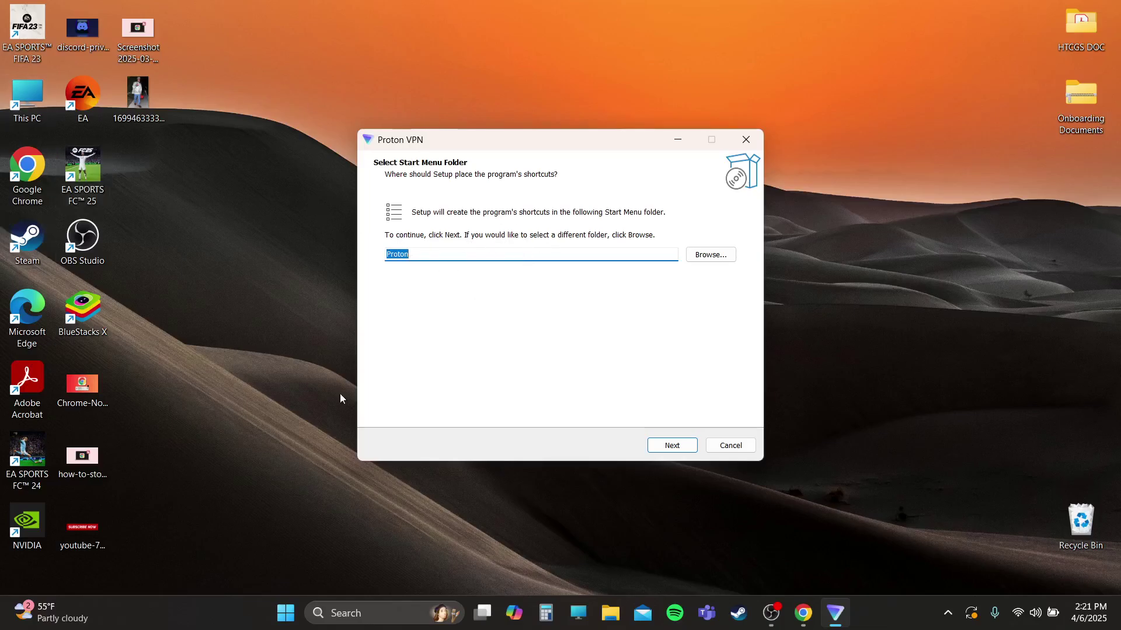
{"action": "left_click", "coordinate": [671, 446]}
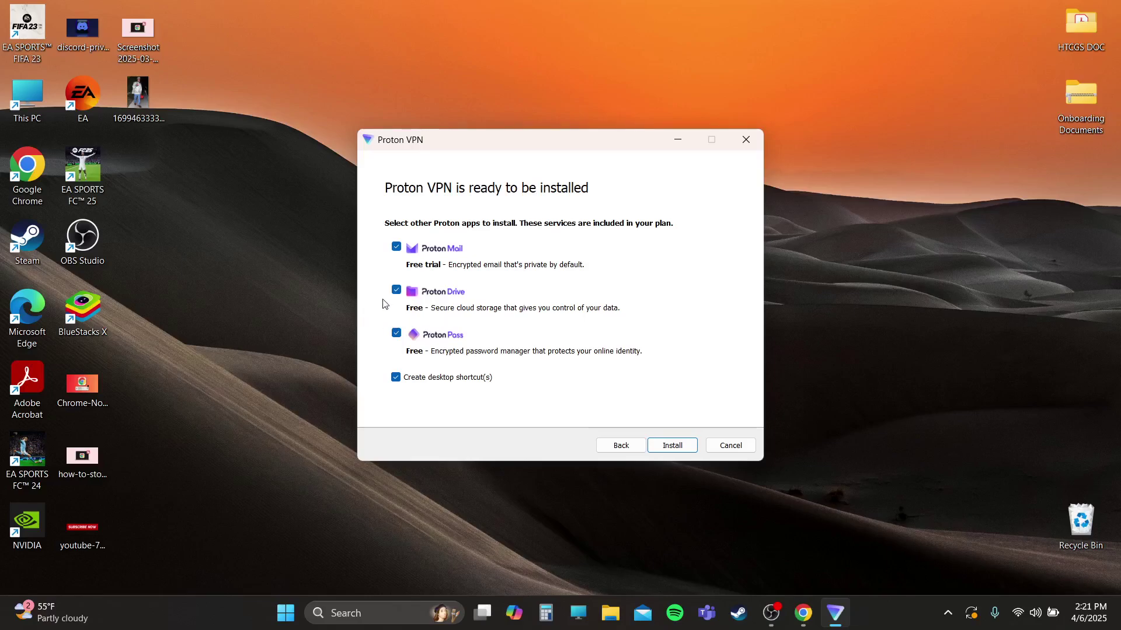
{"action": "left_click", "coordinate": [398, 292]}
{"action": "left_click", "coordinate": [397, 334]}
{"action": "left_click", "coordinate": [678, 448]}
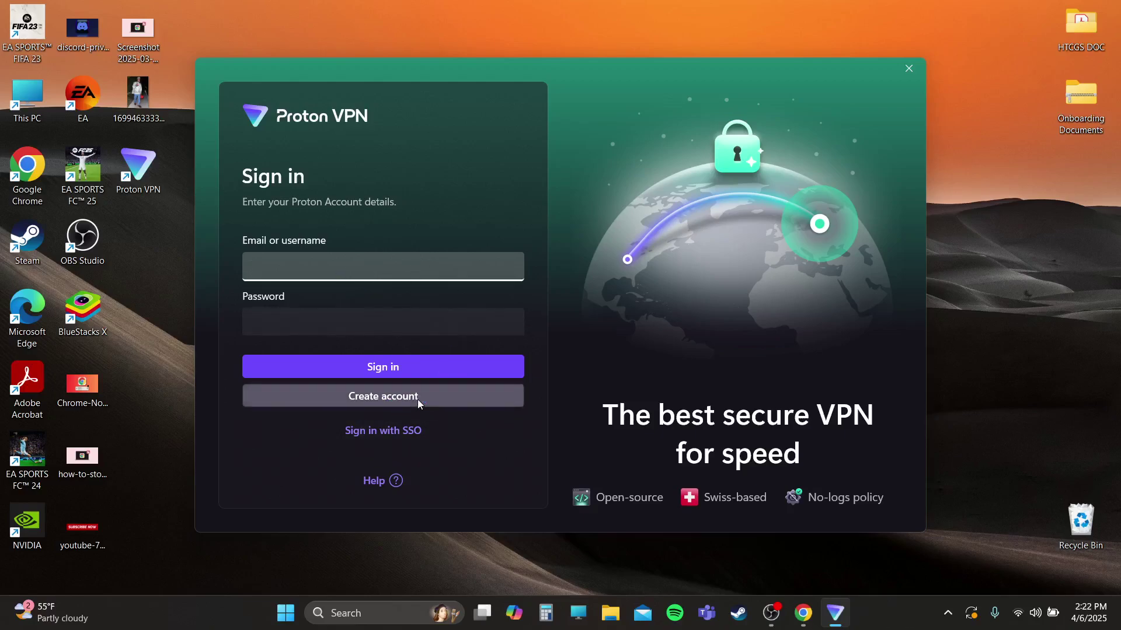
- Open the account sign-up page and choose the 24-month plan at US$4.49/month
{"action": "left_click", "coordinate": [383, 405]}
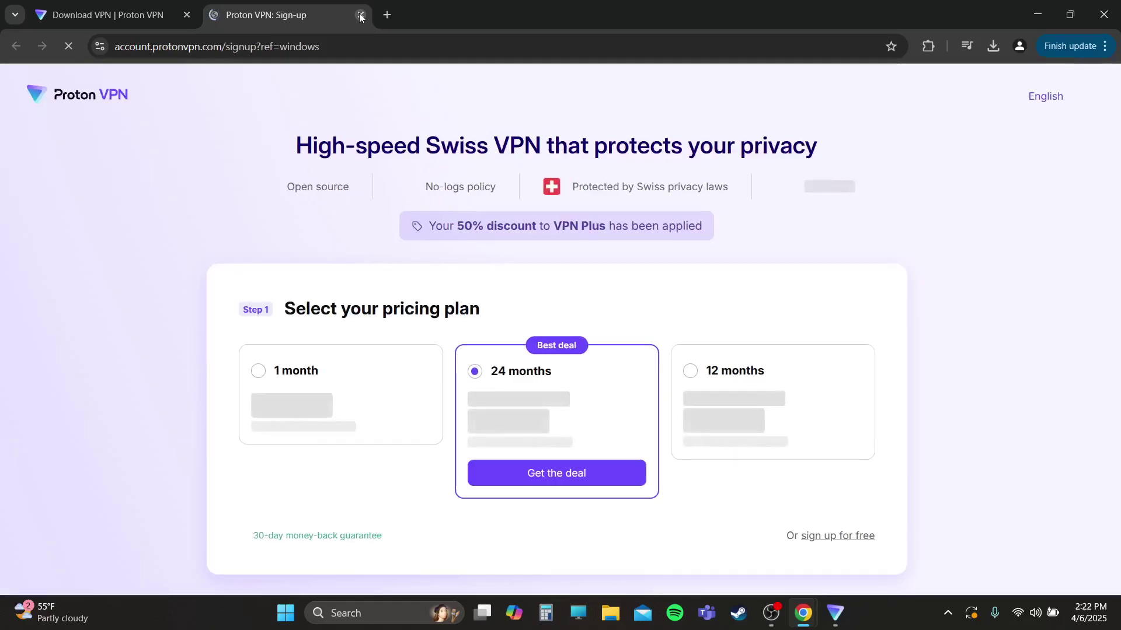
{"action": "scroll", "coordinate": [384, 292], "scroll_direction": "down", "scroll_amount": 1}
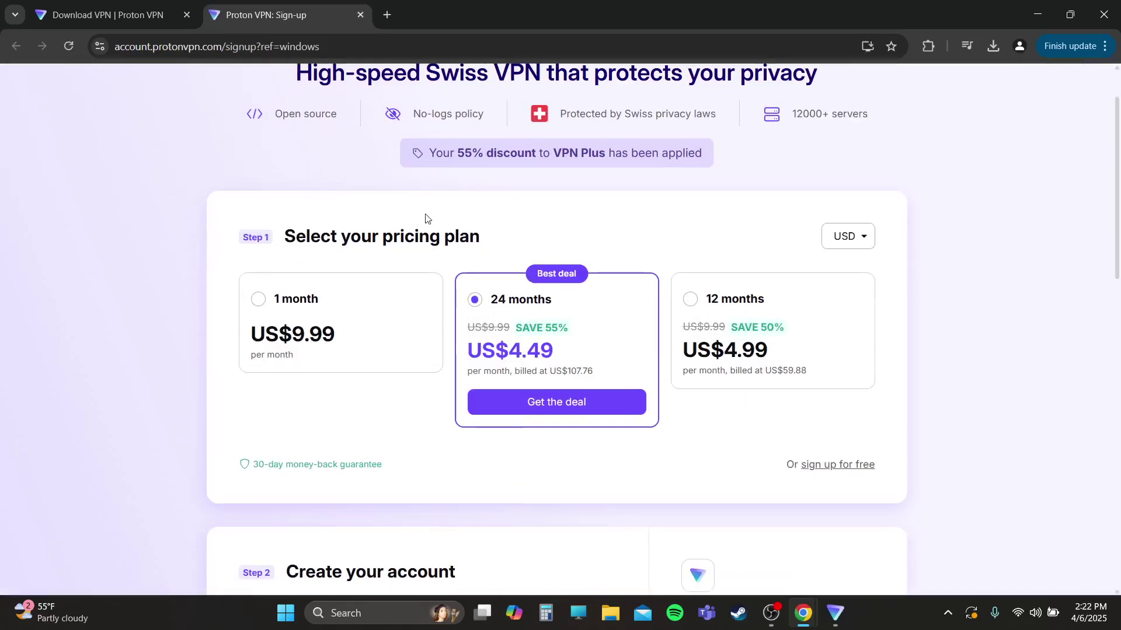
{"action": "scroll", "coordinate": [426, 309], "scroll_direction": "down", "scroll_amount": 3}
{"action": "scroll", "coordinate": [397, 333], "scroll_direction": "up", "scroll_amount": 4}
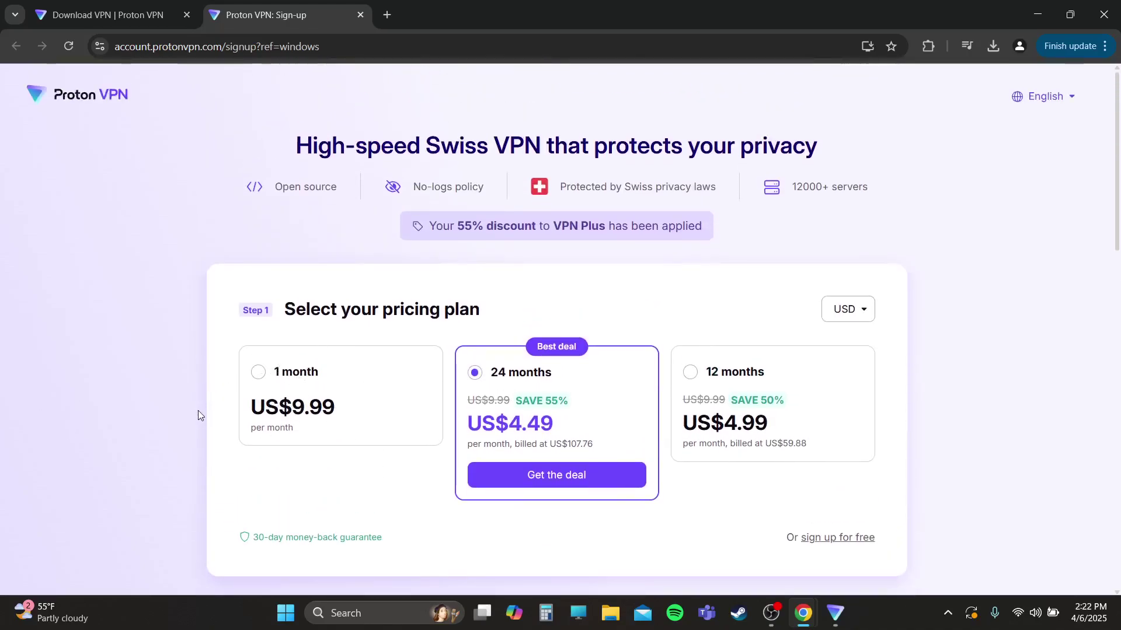
{"action": "scroll", "coordinate": [254, 414], "scroll_direction": "down", "scroll_amount": 5}
{"action": "scroll", "coordinate": [399, 268], "scroll_direction": "down", "scroll_amount": 6}
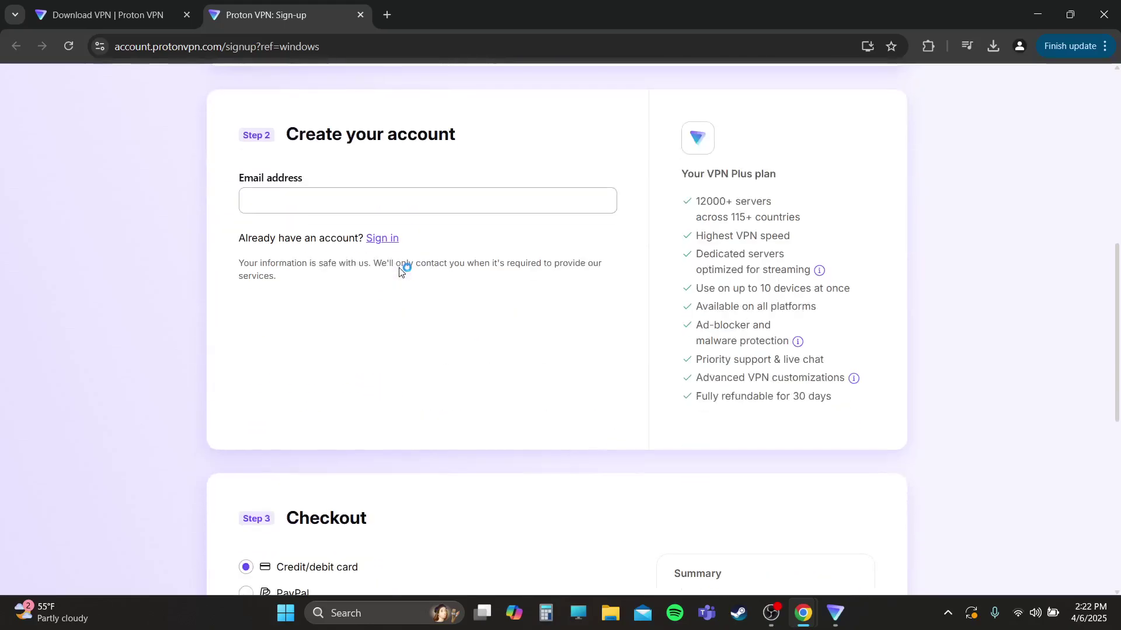
{"action": "scroll", "coordinate": [417, 348], "scroll_direction": "up", "scroll_amount": 3}
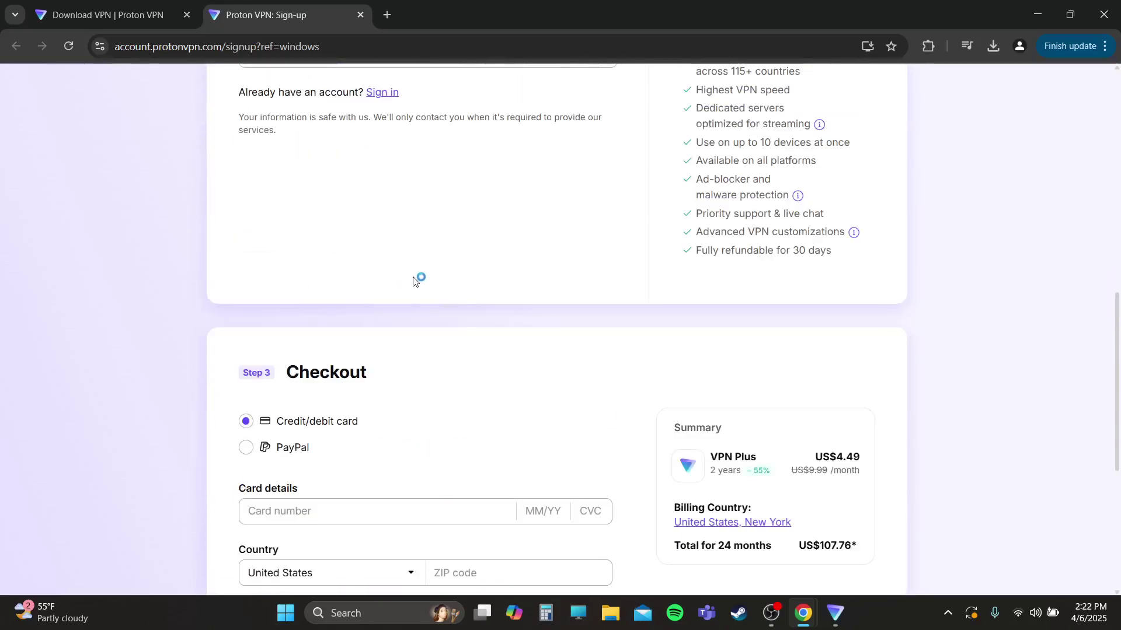
{"action": "scroll", "coordinate": [502, 373], "scroll_direction": "up", "scroll_amount": 10}
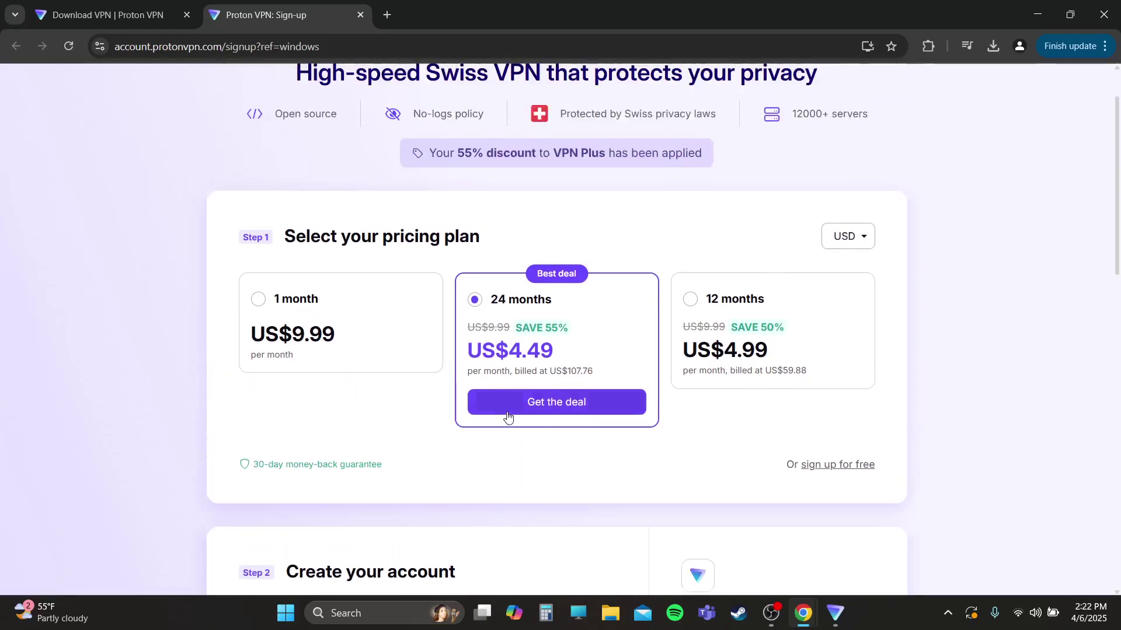
{"action": "left_click", "coordinate": [559, 411]}
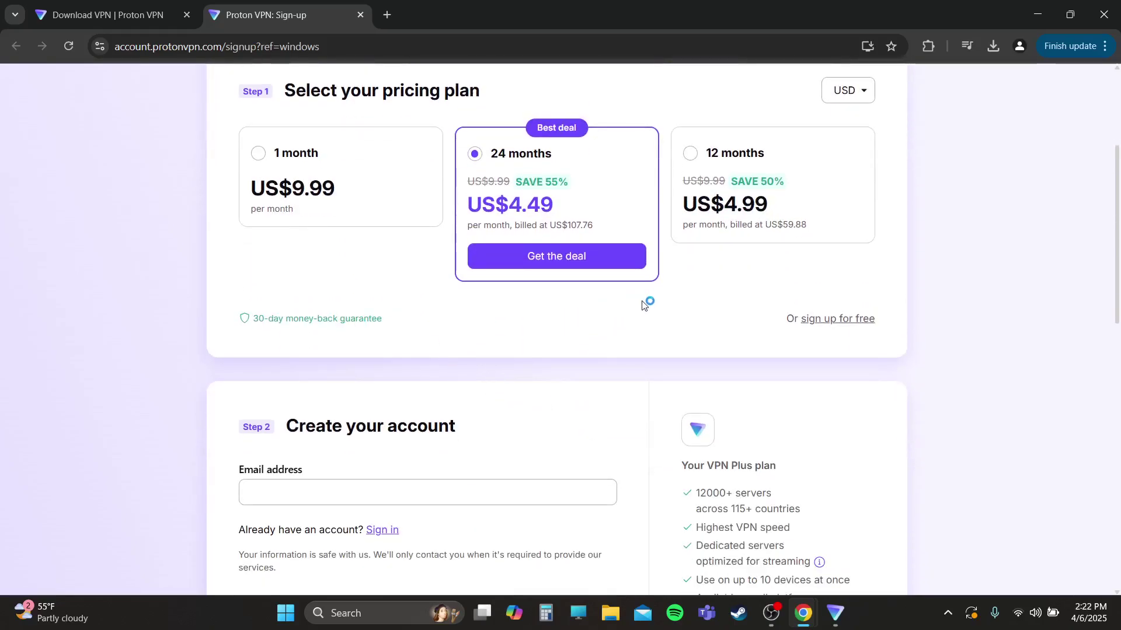
- Minimize the browser to return to the Proton VPN Sign in window
{"action": "scroll", "coordinate": [638, 340], "scroll_direction": "down", "scroll_amount": 2}
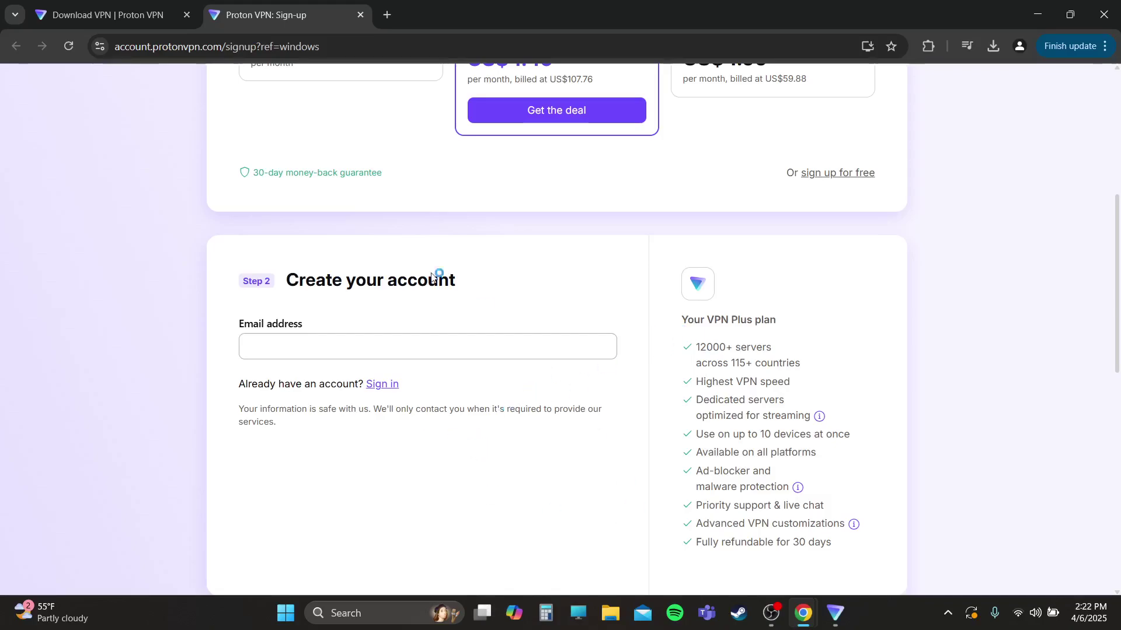
{"action": "scroll", "coordinate": [670, 413], "scroll_direction": "down", "scroll_amount": 4}
{"action": "scroll", "coordinate": [669, 413], "scroll_direction": "up", "scroll_amount": 4}
{"action": "scroll", "coordinate": [665, 417], "scroll_direction": "up", "scroll_amount": 6}
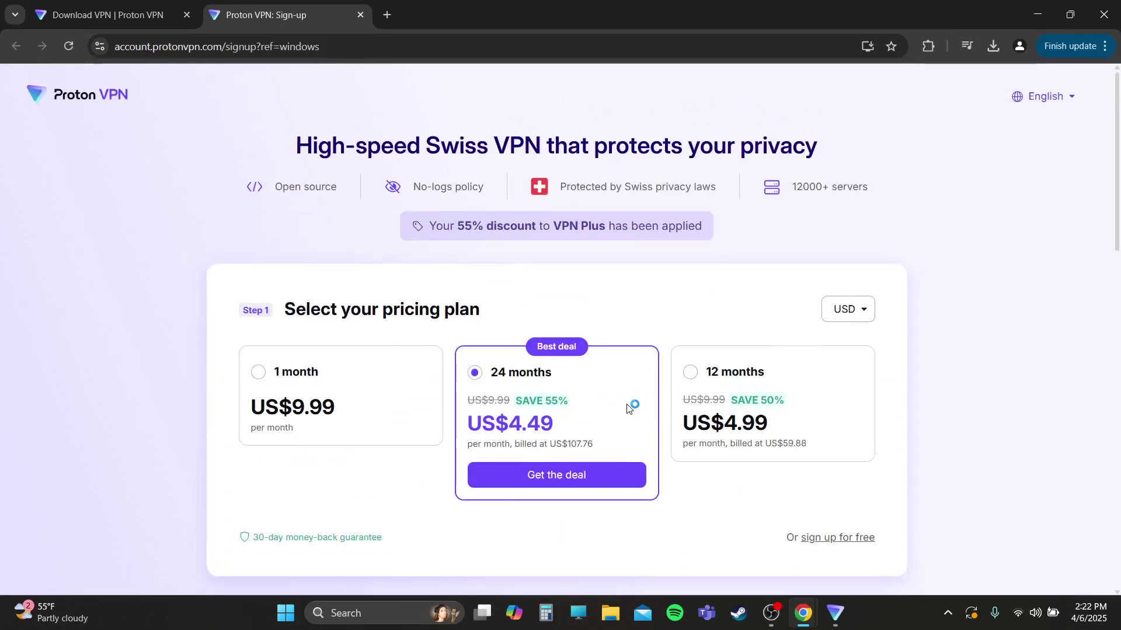
{"action": "left_click", "coordinate": [1036, 11]}
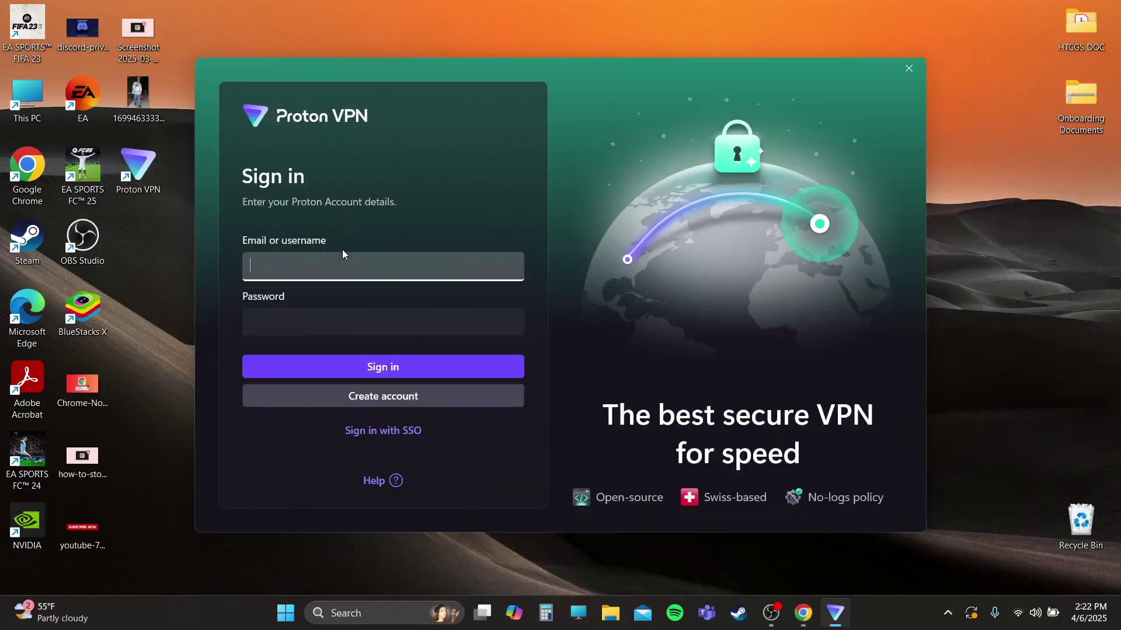
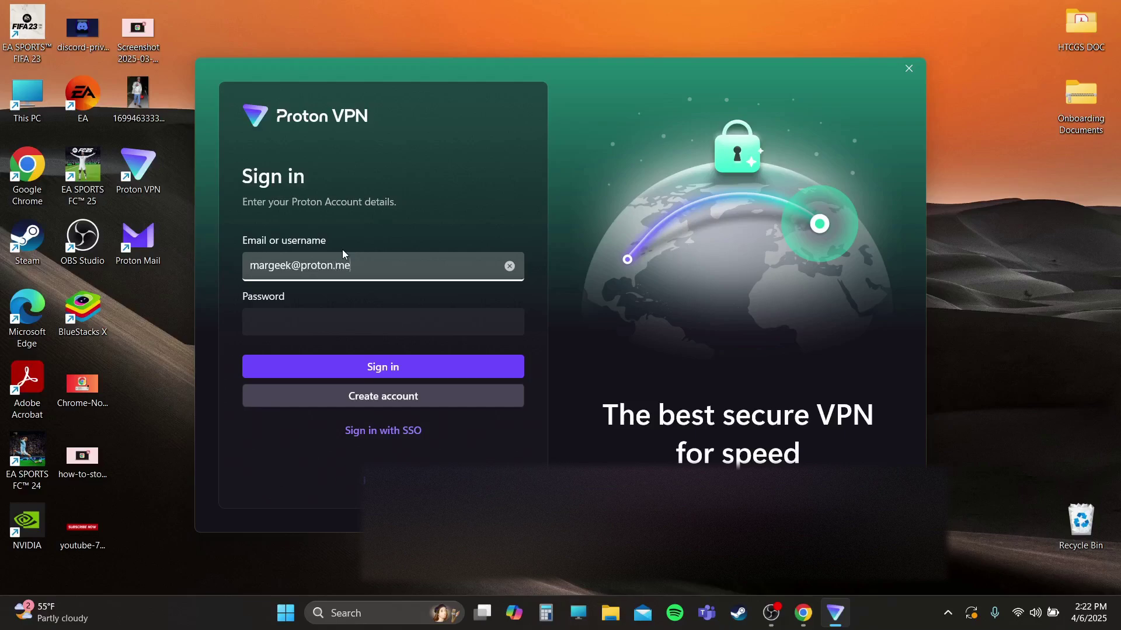
- Enter the Proton account e-mail and password in the Sign in window and submit them
{"action": "left_click", "coordinate": [340, 318]}
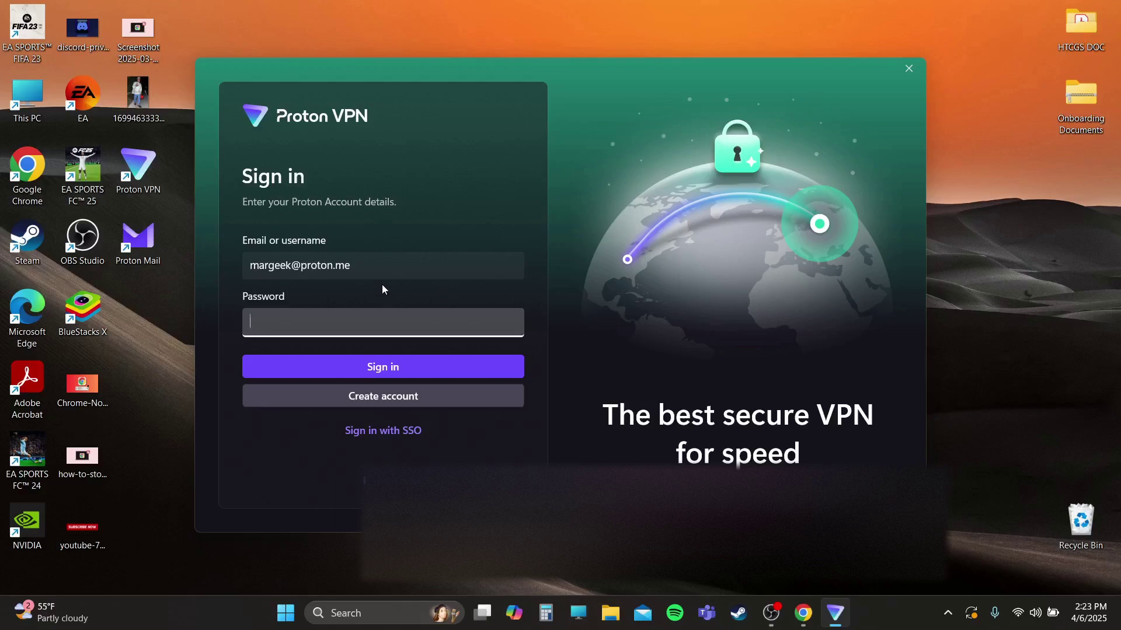
{"action": "type", "text": "*****************"}
{"action": "key", "text": "Return"}
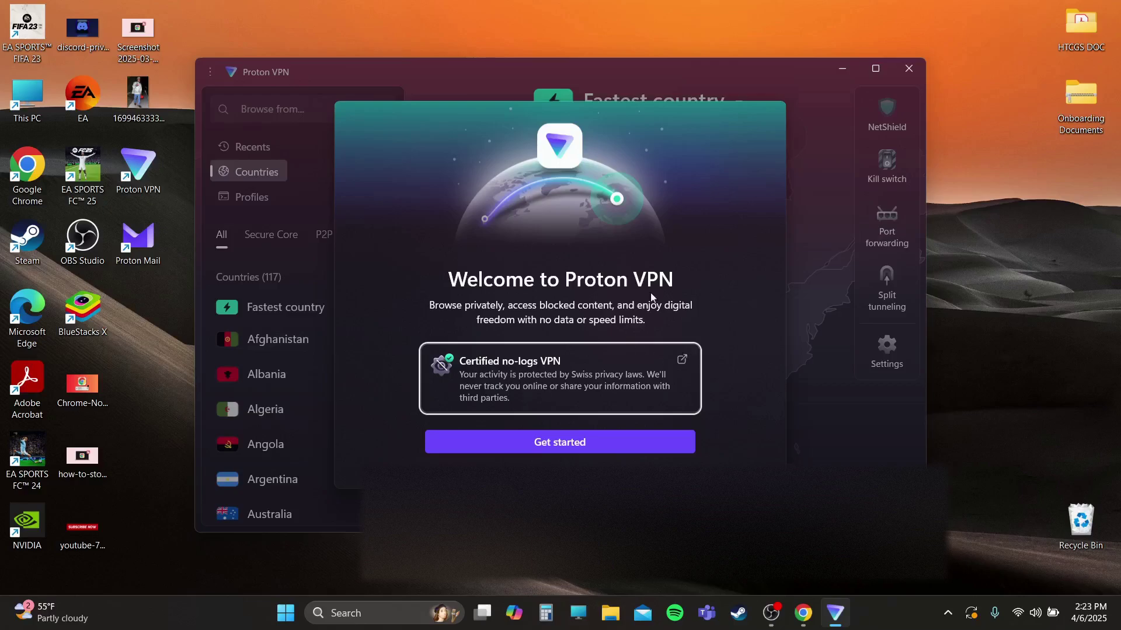
- Connect to the fastest United States – New York server, declining location access, then view Kill switch settings
{"action": "left_click", "coordinate": [561, 442]}
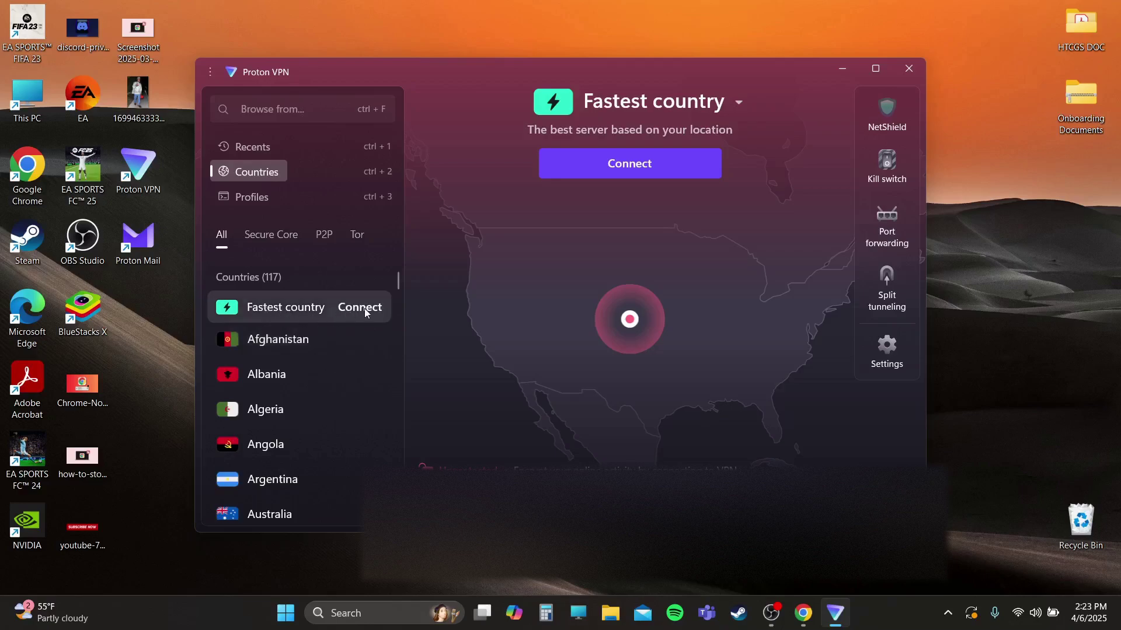
{"action": "left_click", "coordinate": [630, 163]}
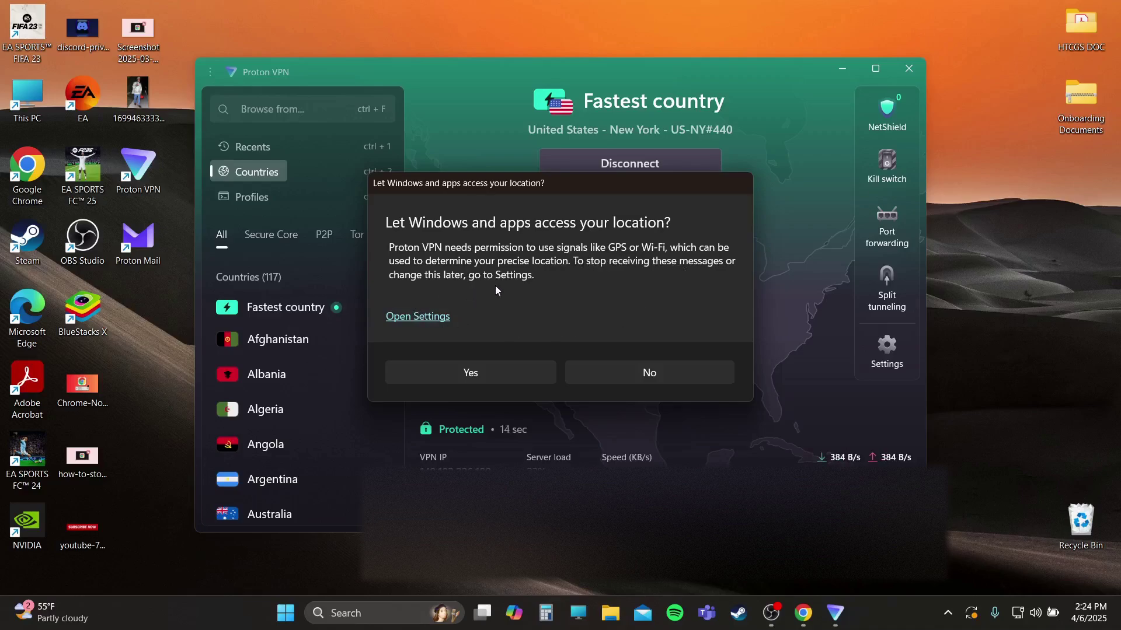
{"action": "left_click", "coordinate": [647, 374]}
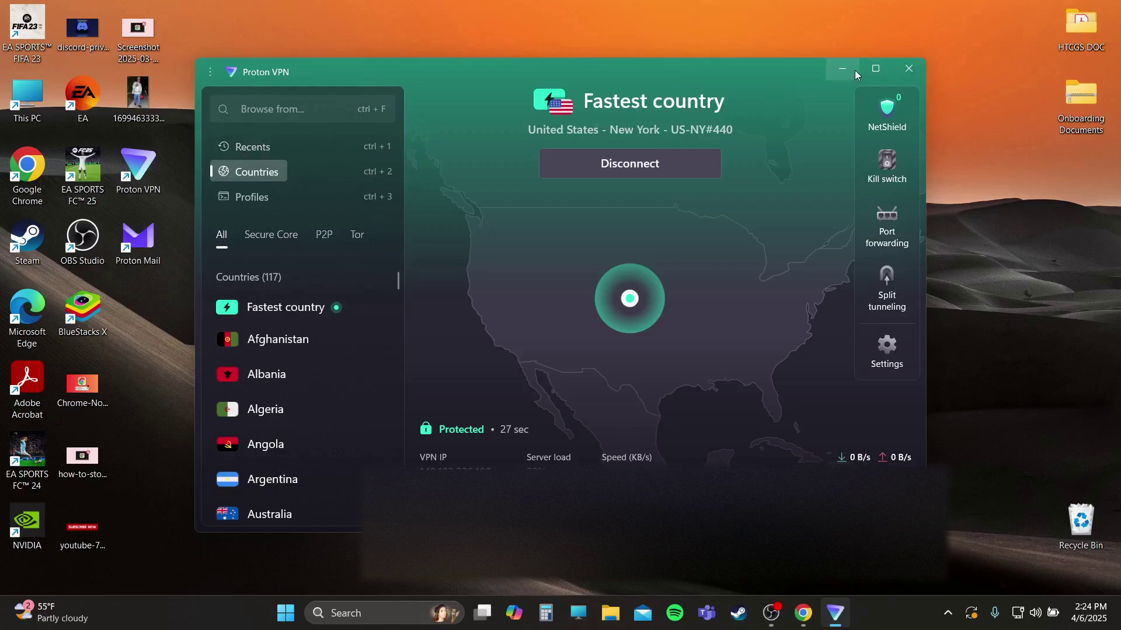
{"action": "left_click", "coordinate": [879, 166]}
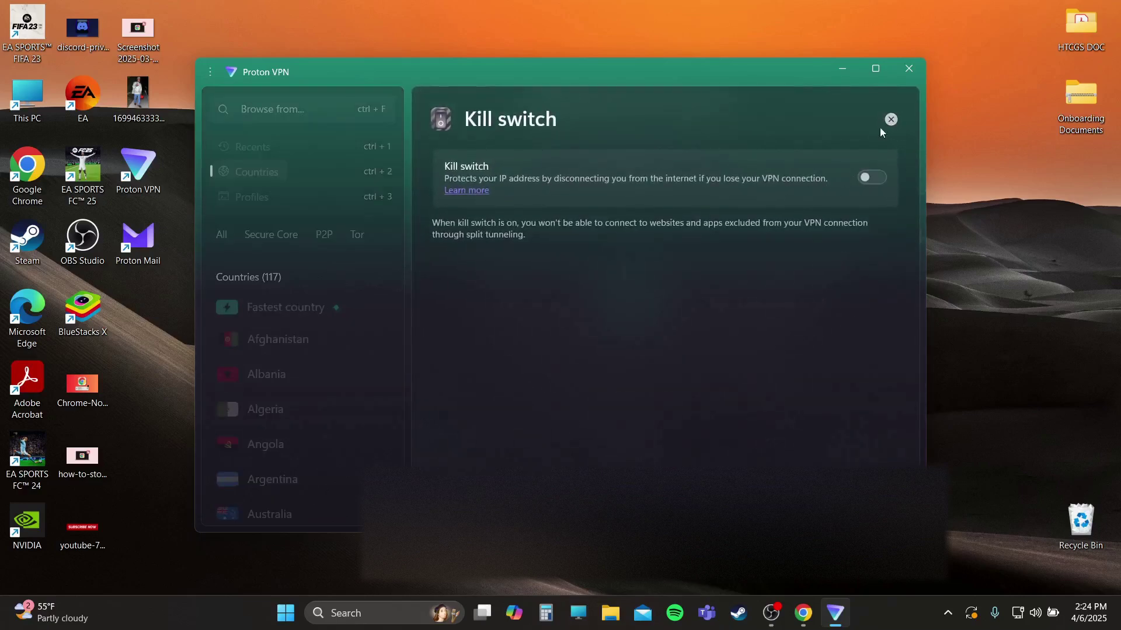
- Switch Kill switch on in Advanced mode, then back out and discard the change
{"action": "left_click", "coordinate": [890, 121]}
{"action": "left_click", "coordinate": [891, 176]}
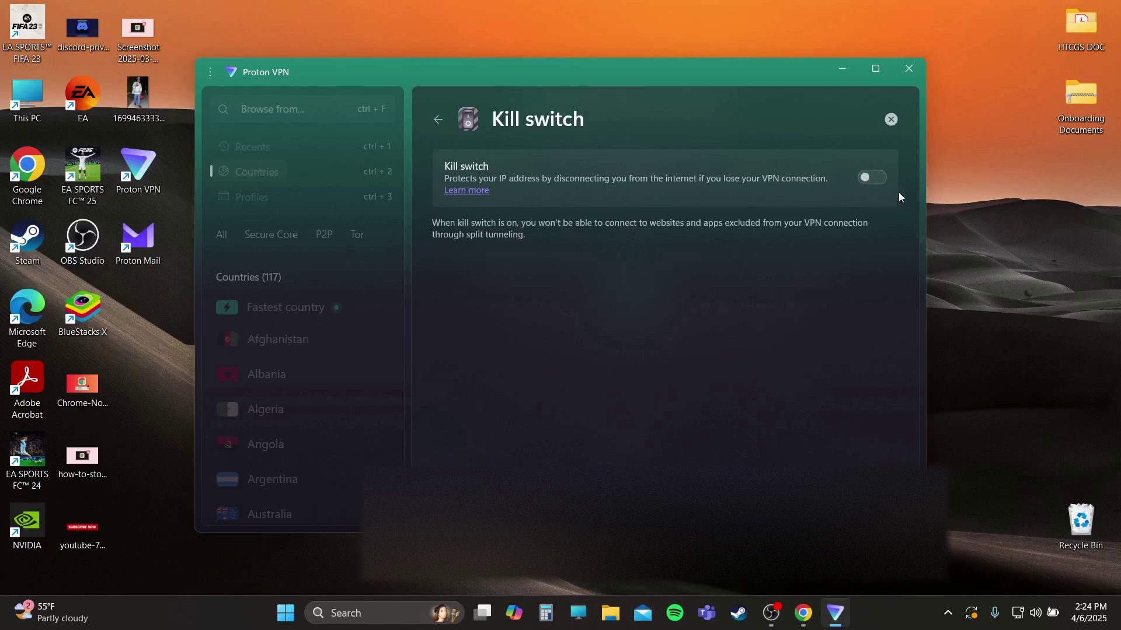
{"action": "left_click", "coordinate": [880, 186]}
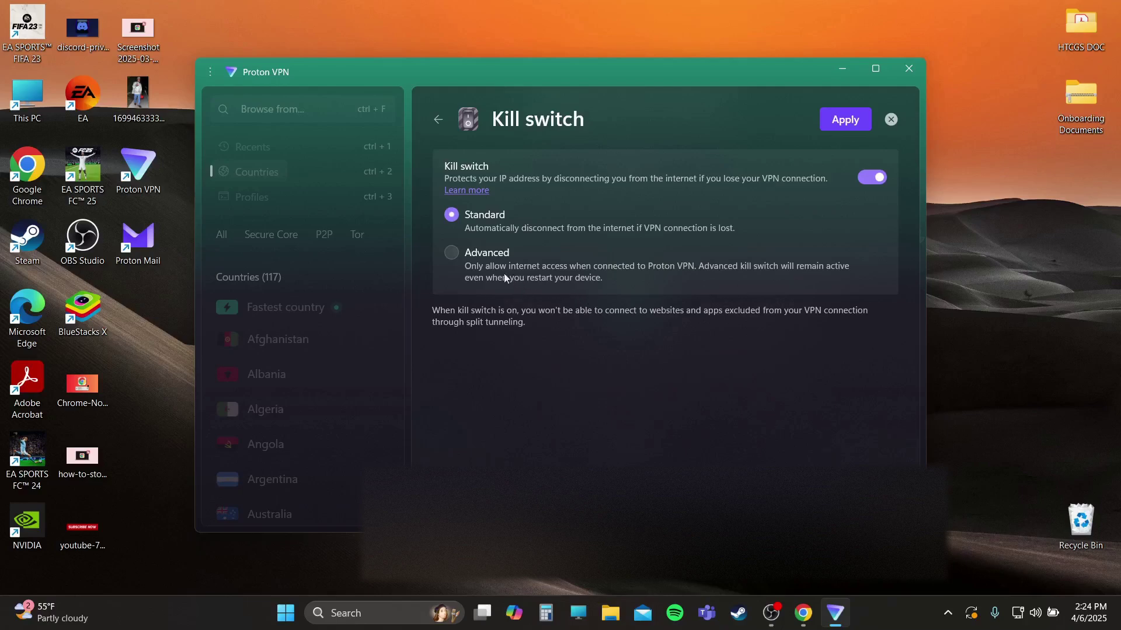
{"action": "left_click", "coordinate": [451, 255]}
{"action": "left_click", "coordinate": [437, 118]}
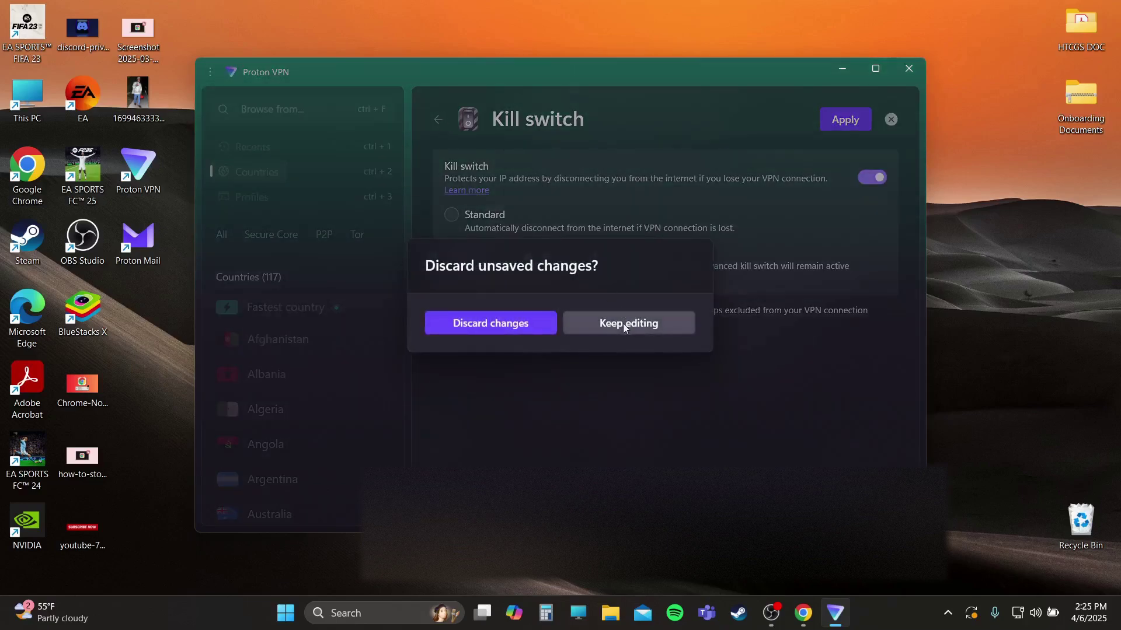
{"action": "left_click", "coordinate": [479, 328]}
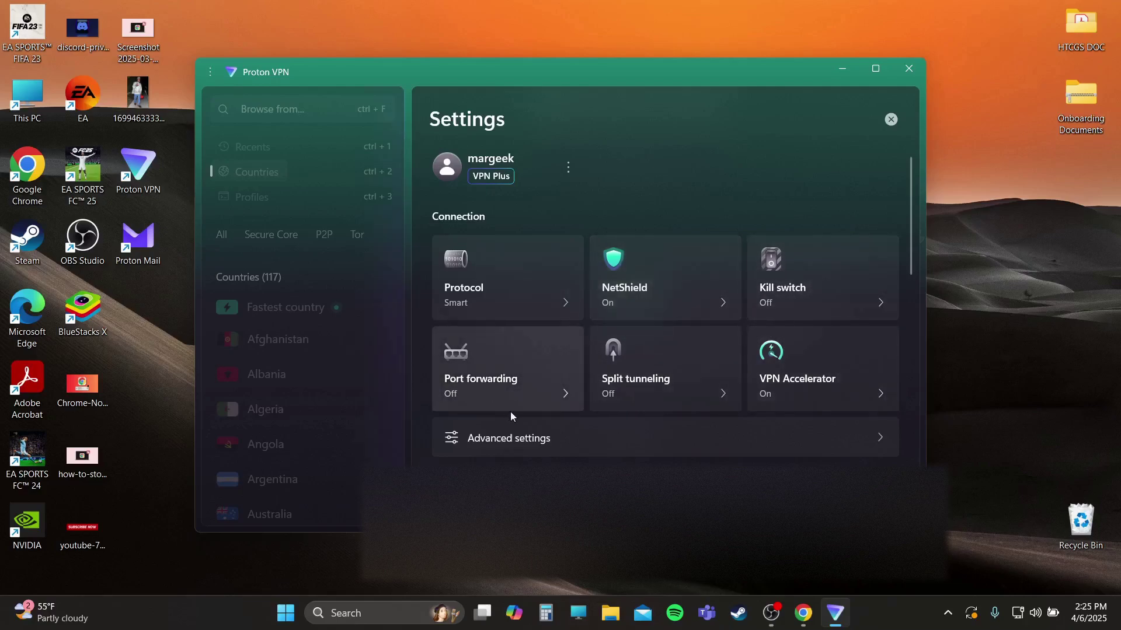
- Leave Settings, disconnect the VPN, and close the Proton VPN window
{"action": "scroll", "coordinate": [525, 396], "scroll_direction": "down", "scroll_amount": 1}
{"action": "scroll", "coordinate": [536, 396], "scroll_direction": "up", "scroll_amount": 1}
{"action": "scroll", "coordinate": [543, 402], "scroll_direction": "down", "scroll_amount": 2}
{"action": "scroll", "coordinate": [514, 332], "scroll_direction": "up", "scroll_amount": 1}
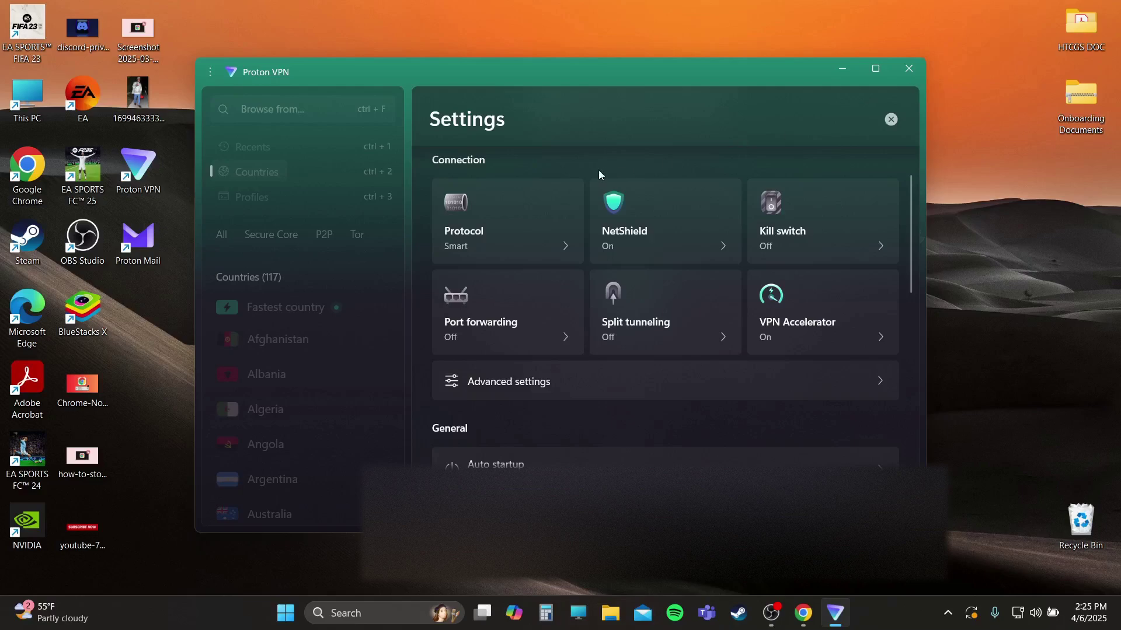
{"action": "left_click", "coordinate": [890, 119]}
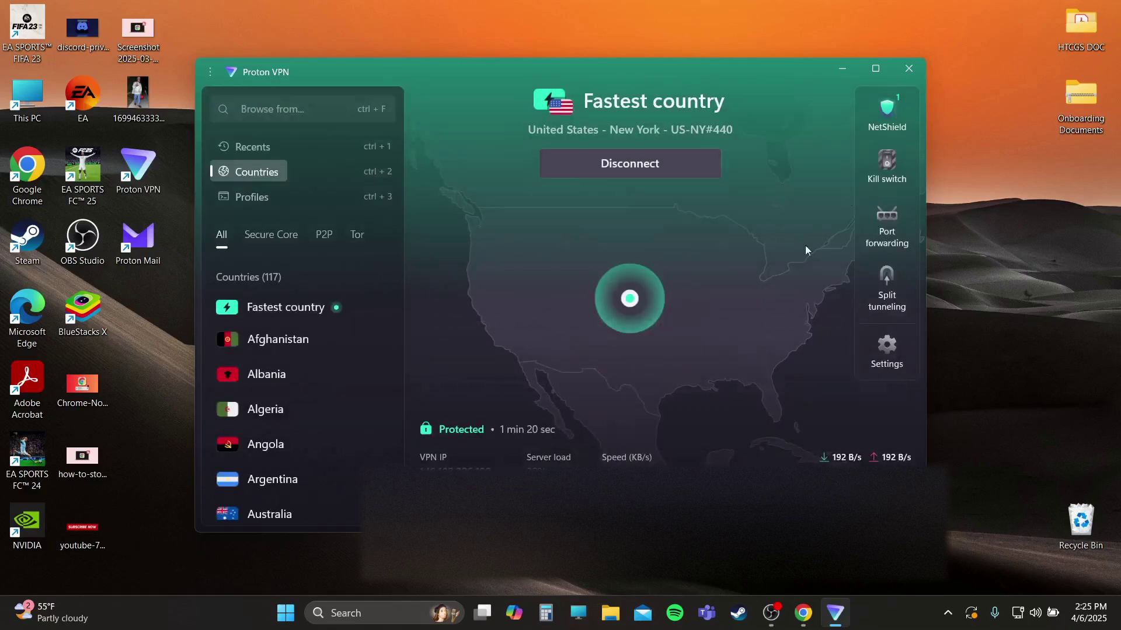
{"action": "left_click", "coordinate": [631, 156]}
{"action": "left_click", "coordinate": [909, 69]}
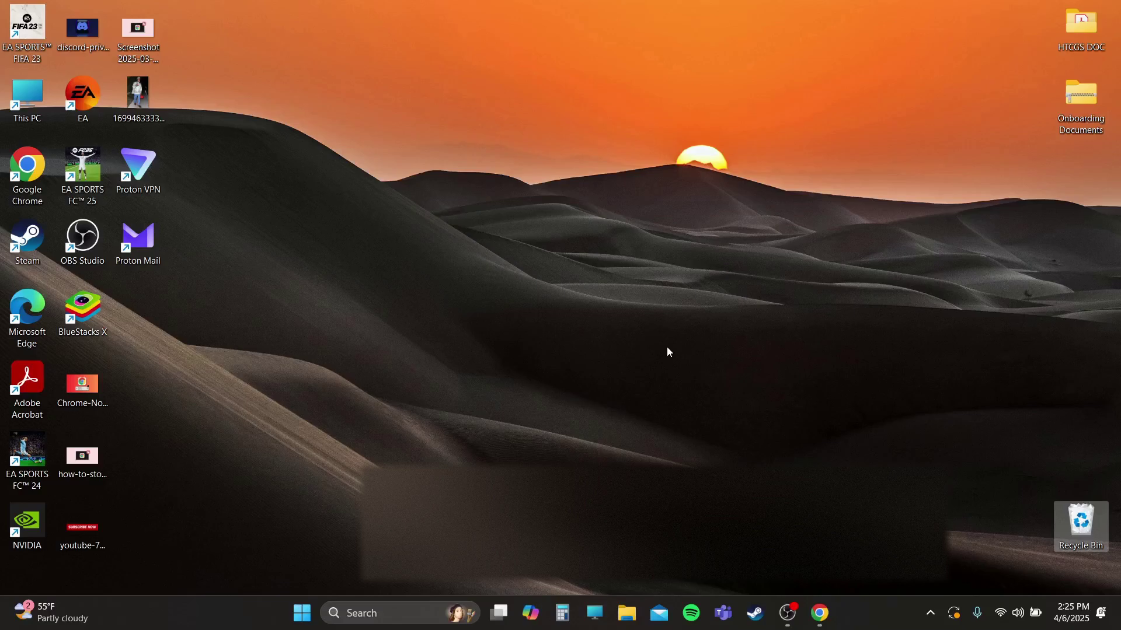